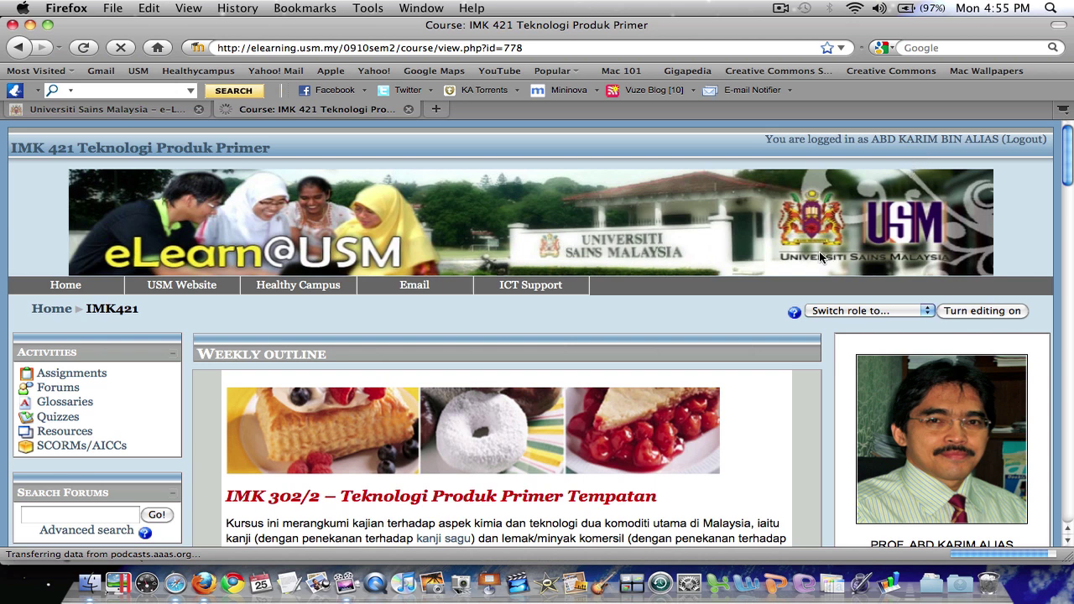
Step: Turn on editing for the IMK 421 course page and bring the first topic's activities into view
{"action": "left_click", "coordinate": [965, 315]}
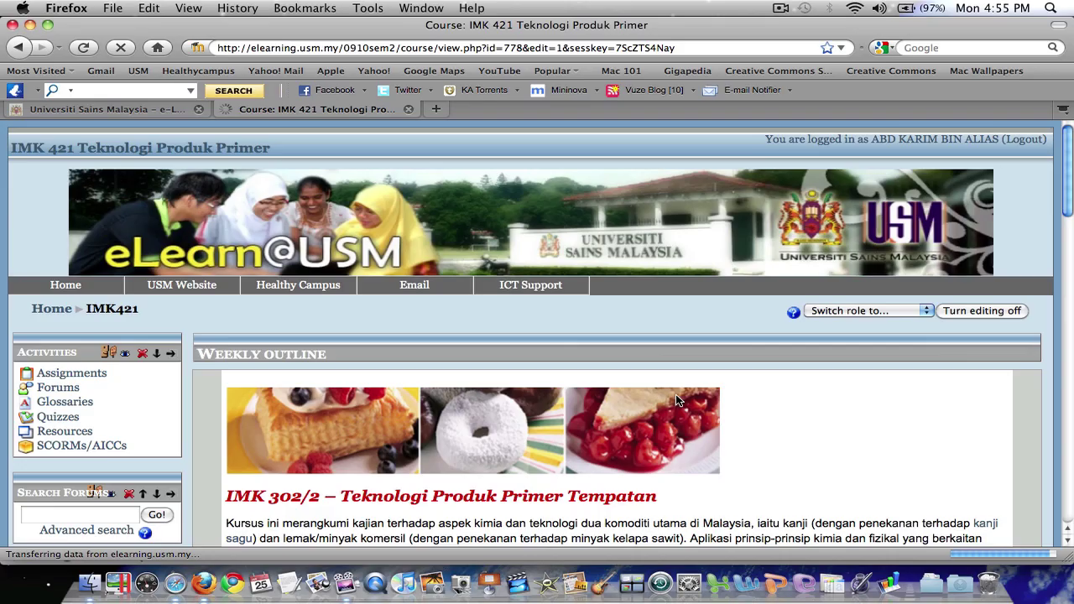
{"action": "scroll", "coordinate": [677, 394], "scroll_direction": "down", "scroll_amount": 5}
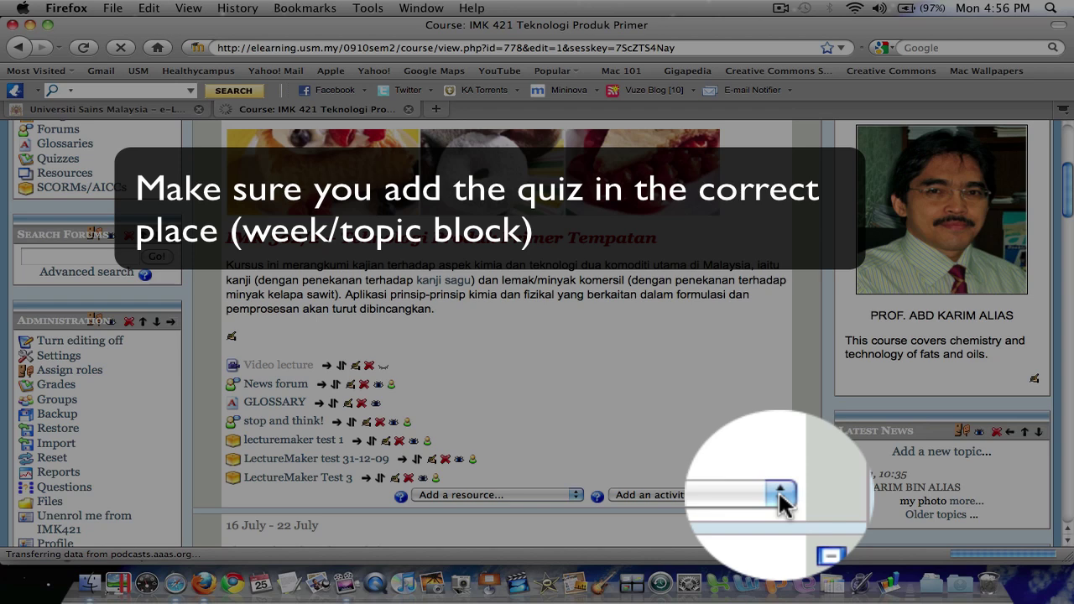
{"action": "left_click", "coordinate": [780, 496]}
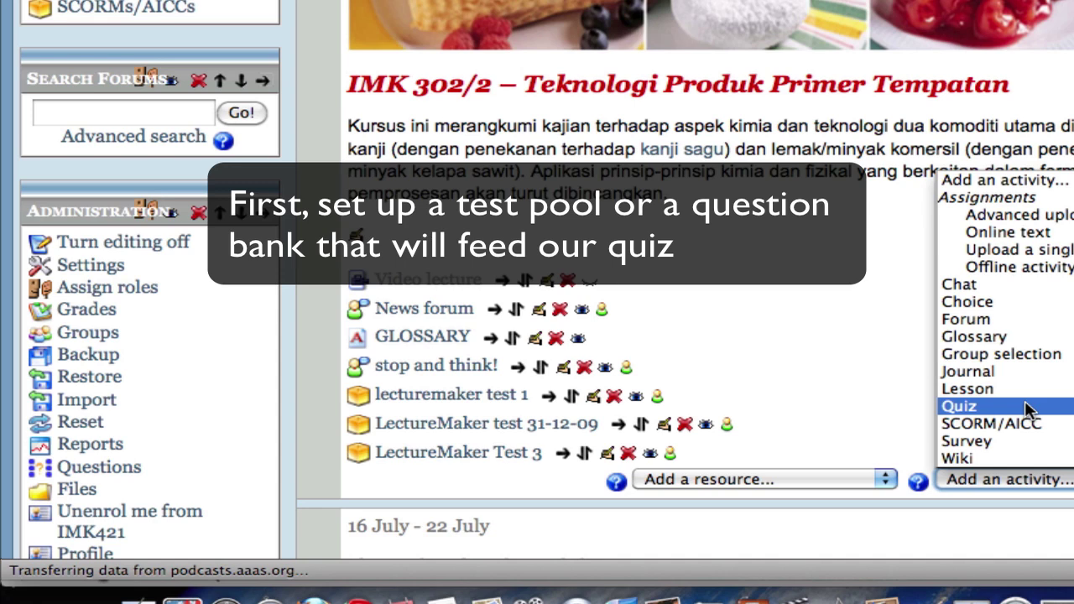
{"action": "left_click", "coordinate": [869, 390]}
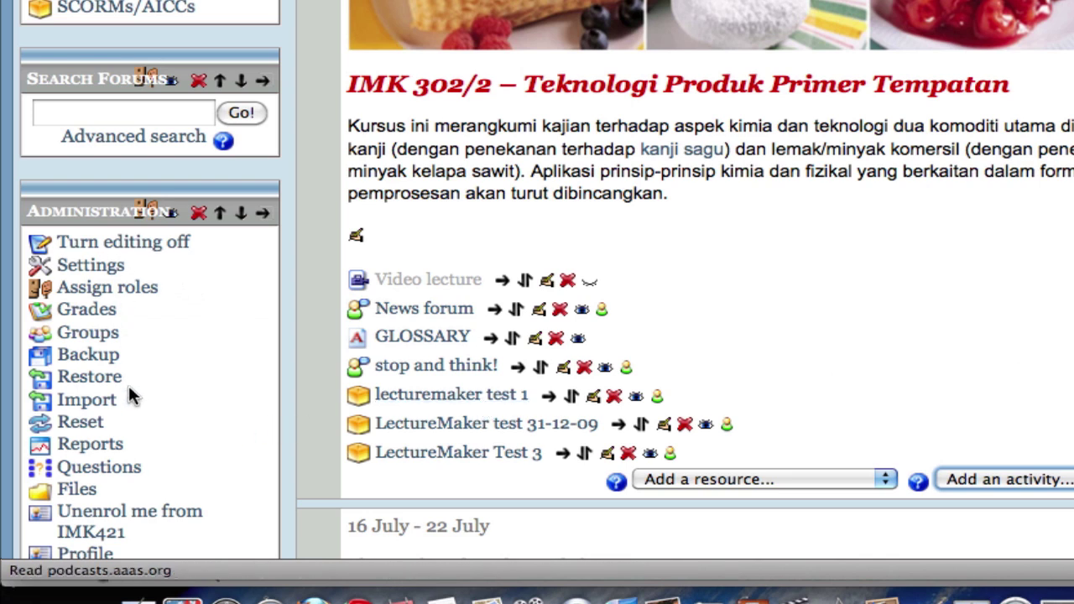
Step: Open the IMK421 question bank from the Administration block's Questions link
{"action": "left_click", "coordinate": [113, 475]}
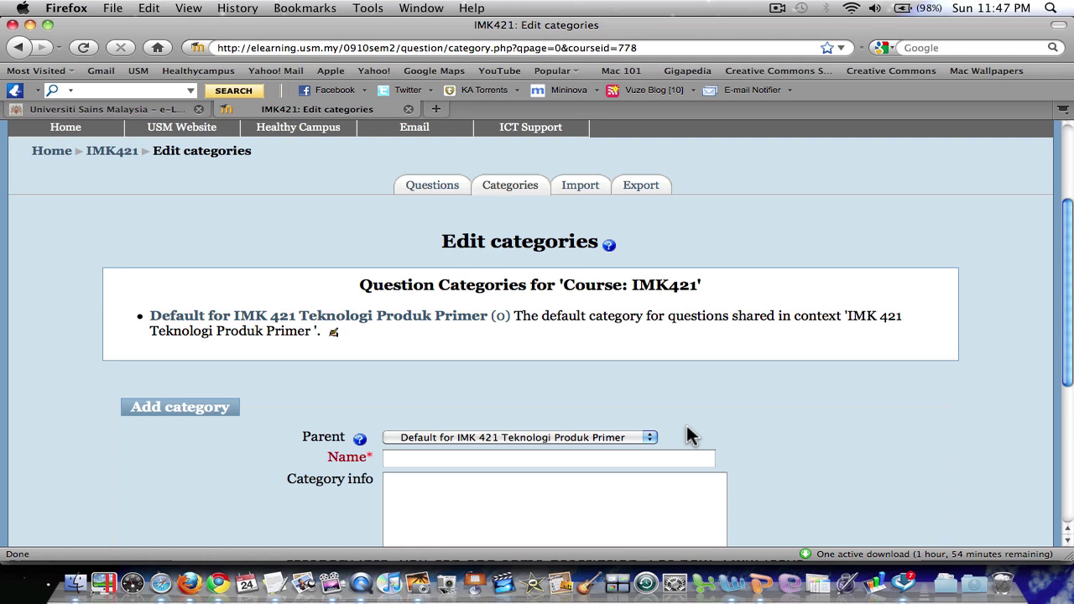
Step: Enter 'Food Gums and Stabilizers' as the new category name, keeping the default IMK 421 parent
{"action": "scroll", "coordinate": [687, 434], "scroll_direction": "down", "scroll_amount": 1}
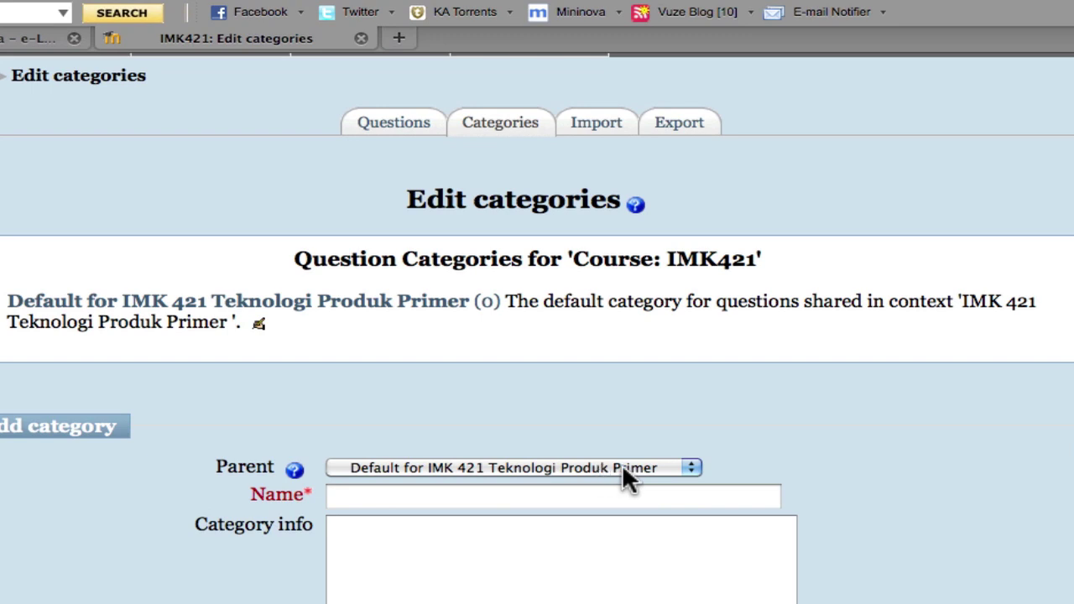
{"action": "left_click", "coordinate": [687, 469]}
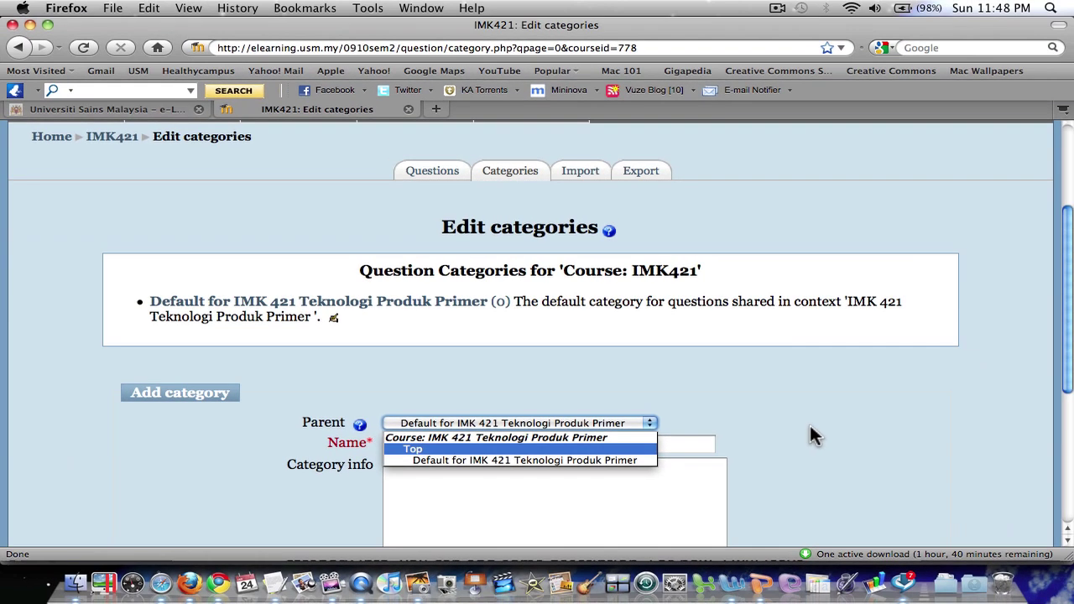
{"action": "left_click", "coordinate": [810, 428]}
{"action": "scroll", "coordinate": [811, 428], "scroll_direction": "down", "scroll_amount": 1}
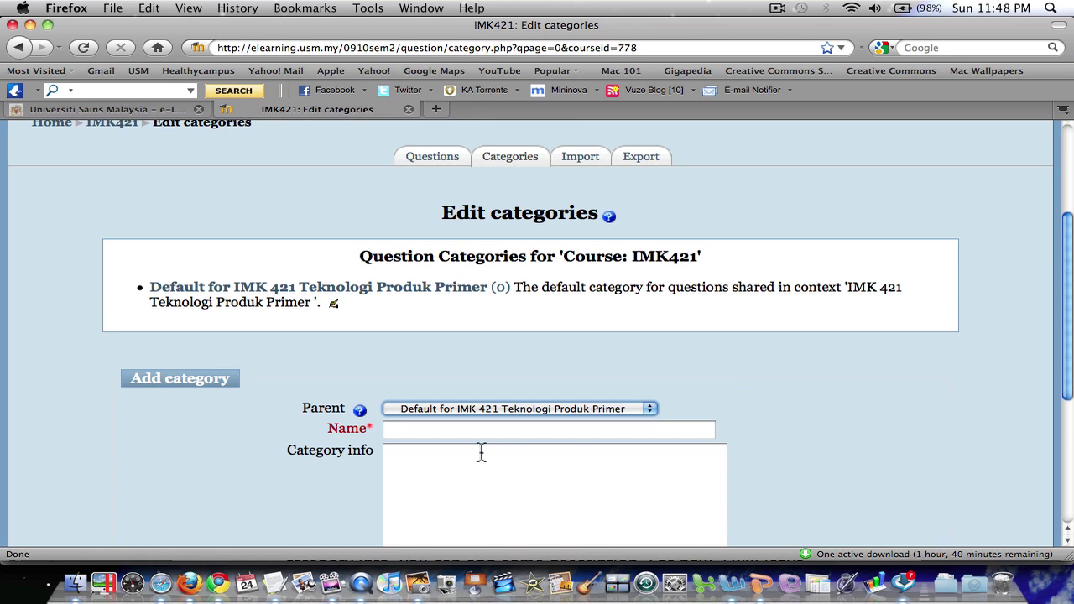
{"action": "left_click", "coordinate": [440, 428]}
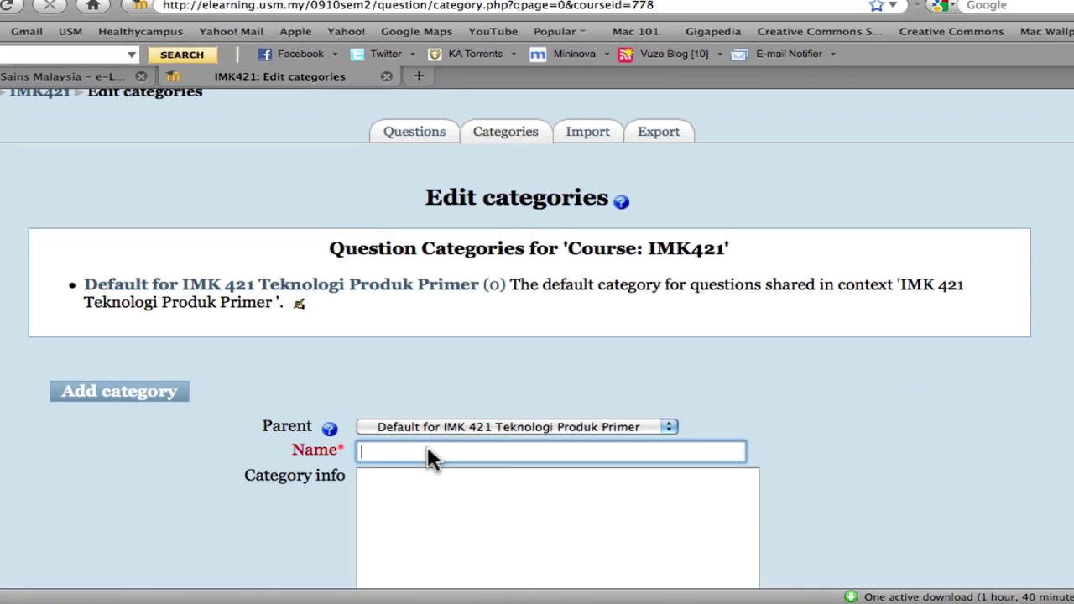
{"action": "type", "text": "Food"}
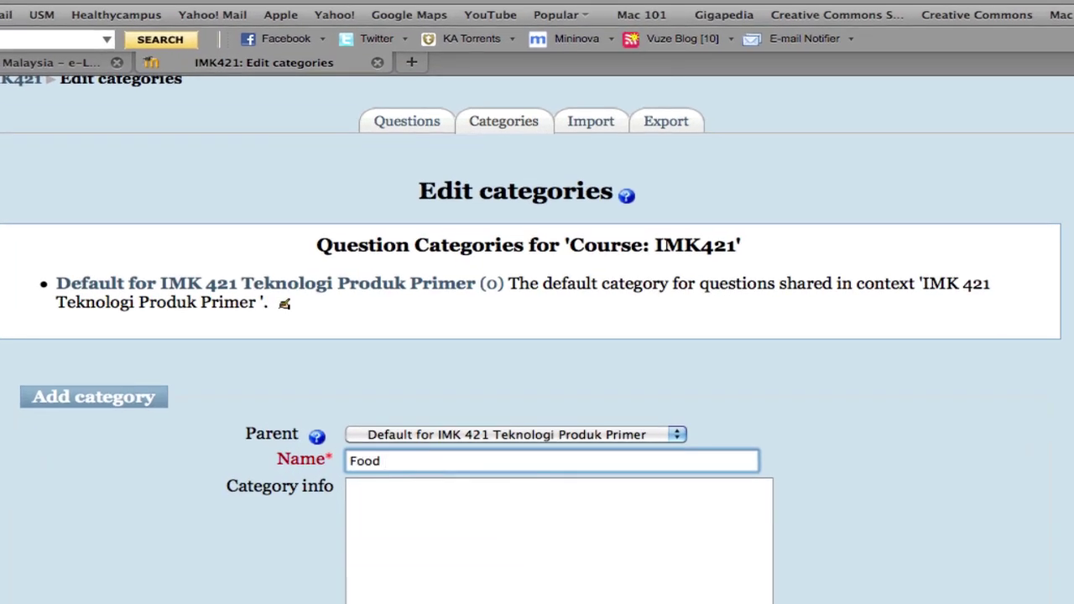
{"action": "type", "text": " Gums and Stabiliz"}
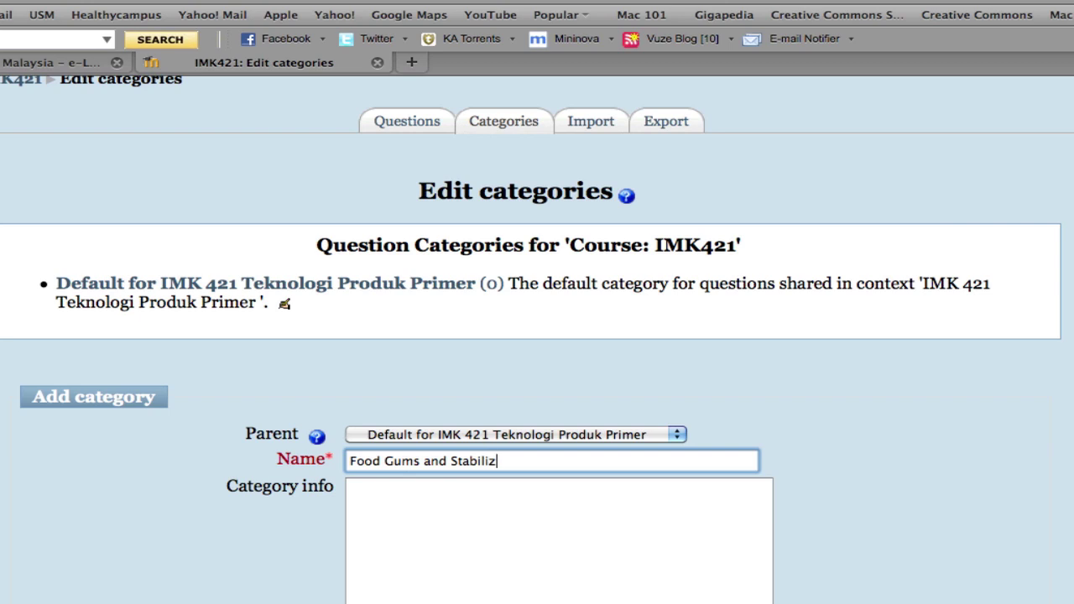
{"action": "type", "text": "ers"}
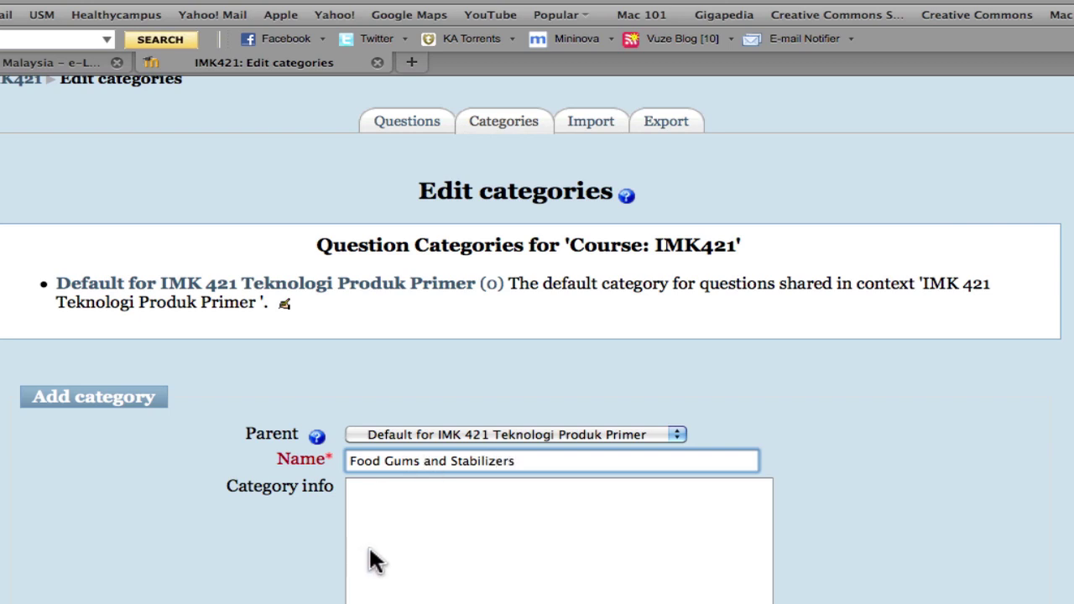
{"action": "left_click", "coordinate": [430, 503]}
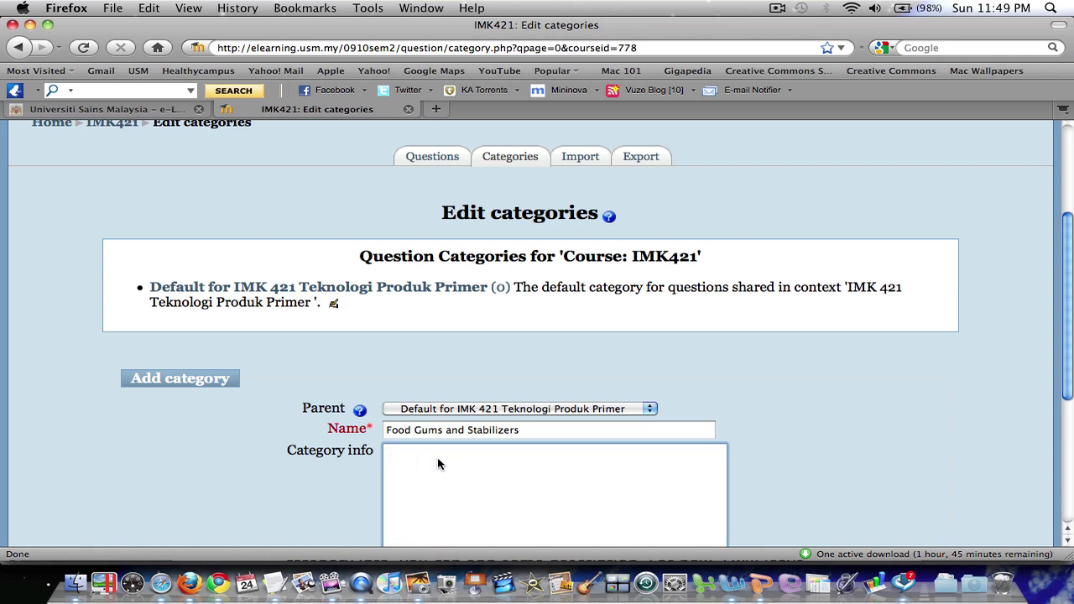
{"action": "scroll", "coordinate": [467, 468], "scroll_direction": "down", "scroll_amount": 3}
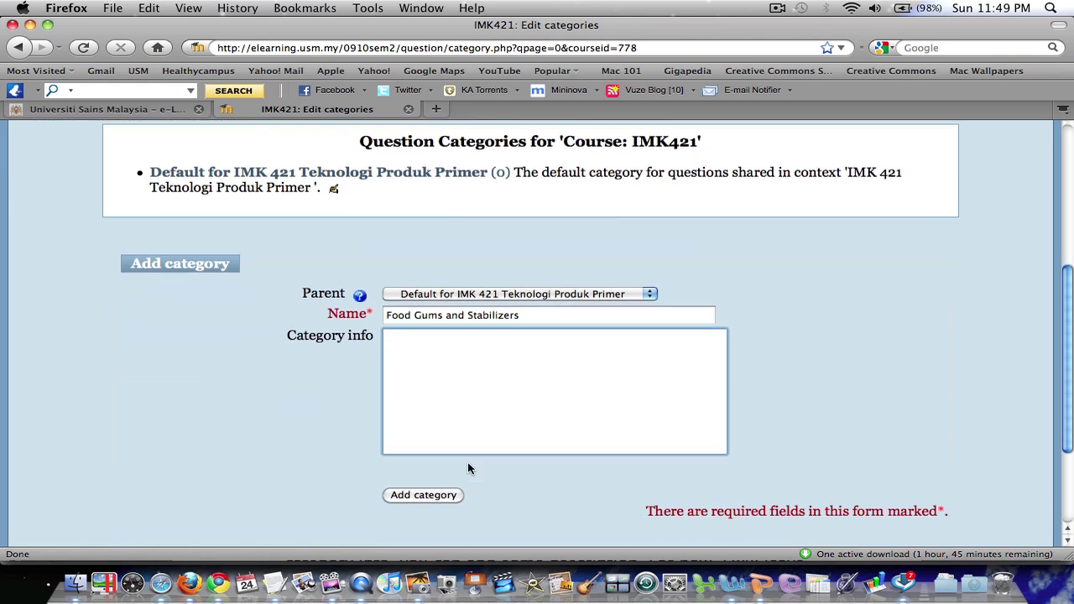
Step: Add the Food Gums and Stabilizers category under the default parent
{"action": "left_click", "coordinate": [424, 495]}
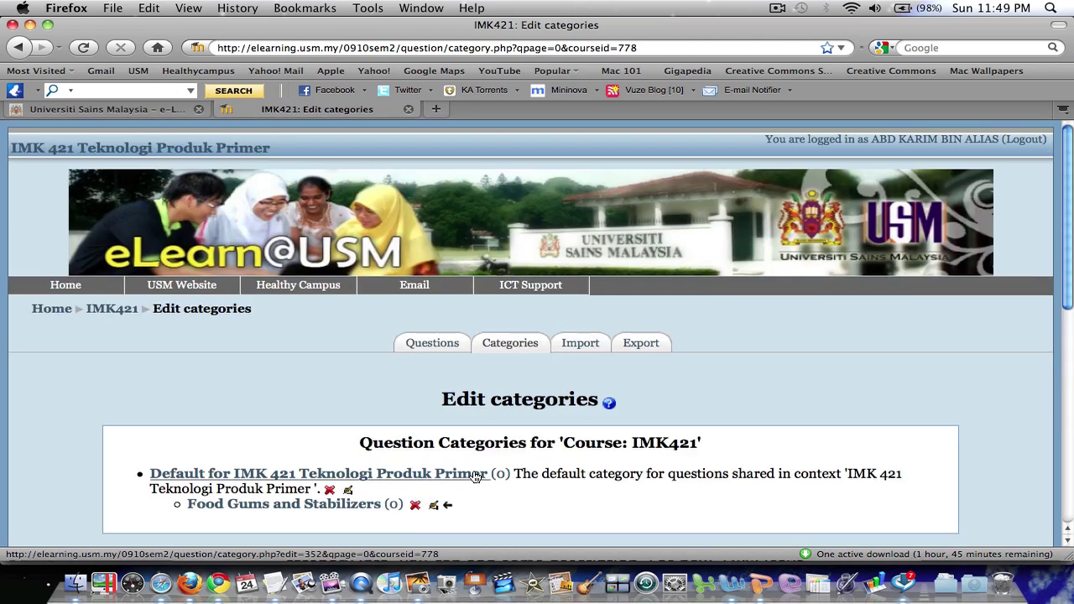
{"action": "scroll", "coordinate": [479, 473], "scroll_direction": "down", "scroll_amount": 2}
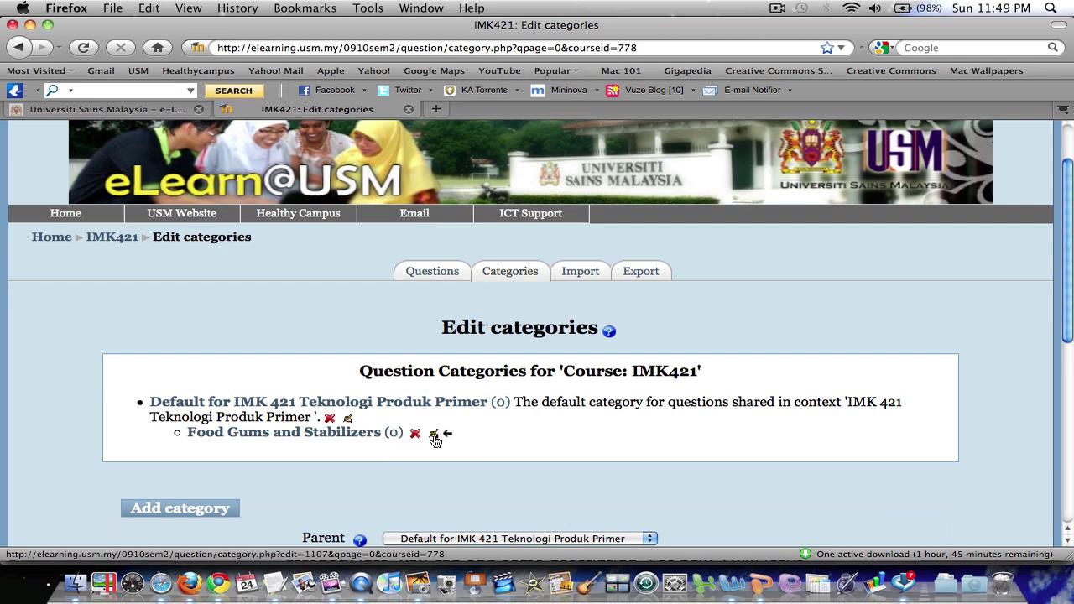
{"action": "scroll", "coordinate": [437, 439], "scroll_direction": "down", "scroll_amount": 5}
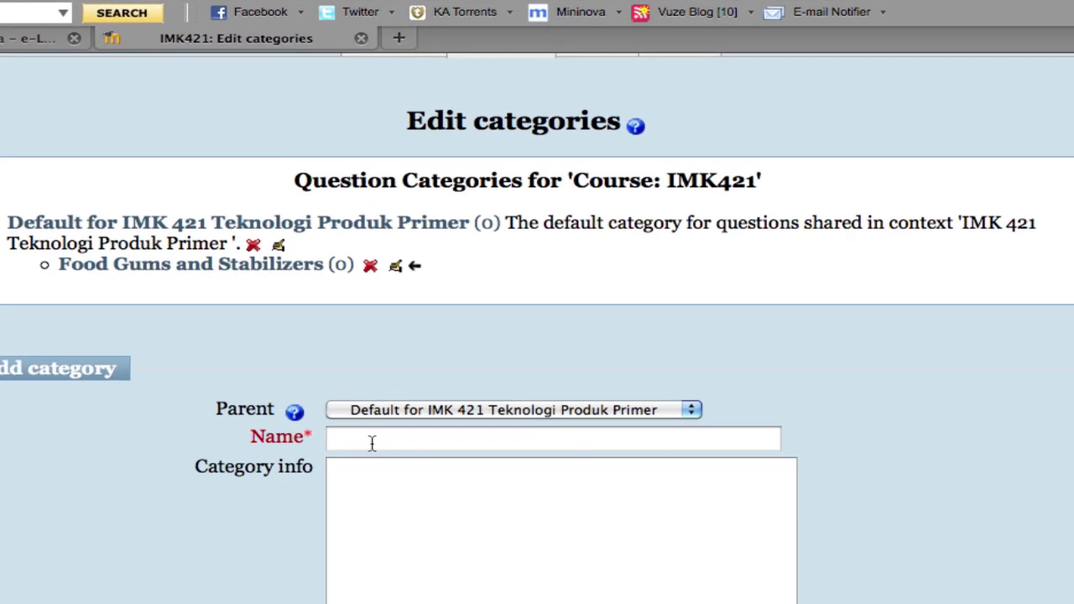
Step: Create a second category named 'Food Emulsifiers' under the default parent
{"action": "left_click", "coordinate": [418, 406]}
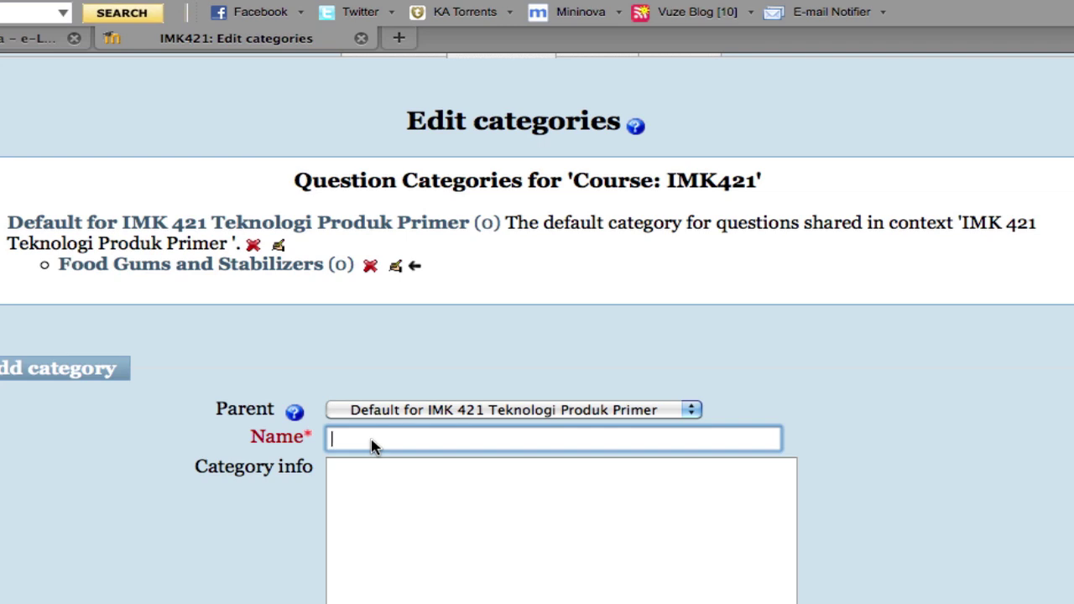
{"action": "type", "text": "F"}
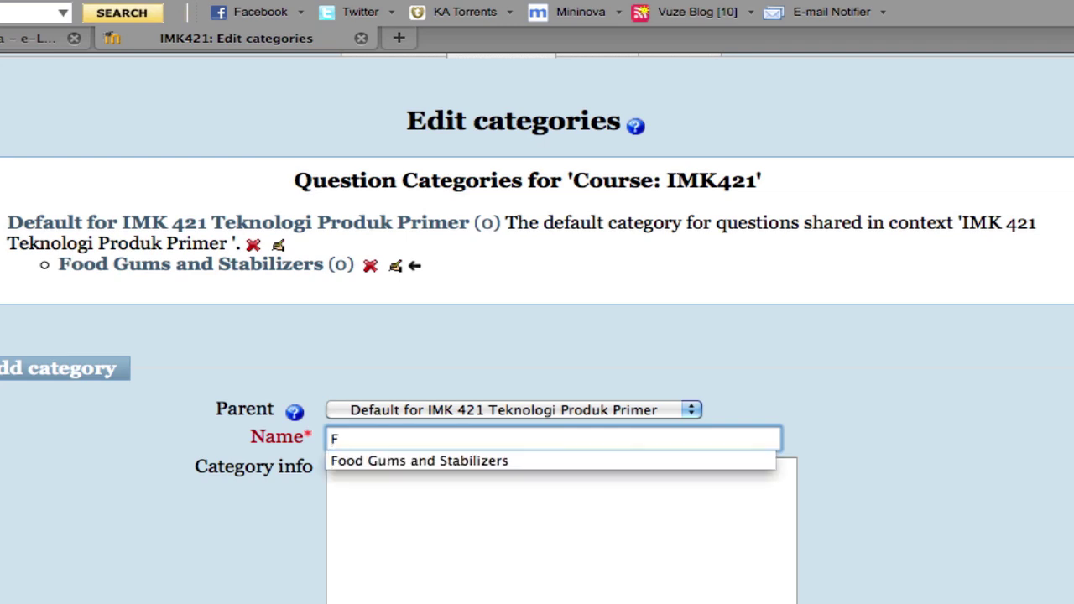
{"action": "type", "text": "ood E"}
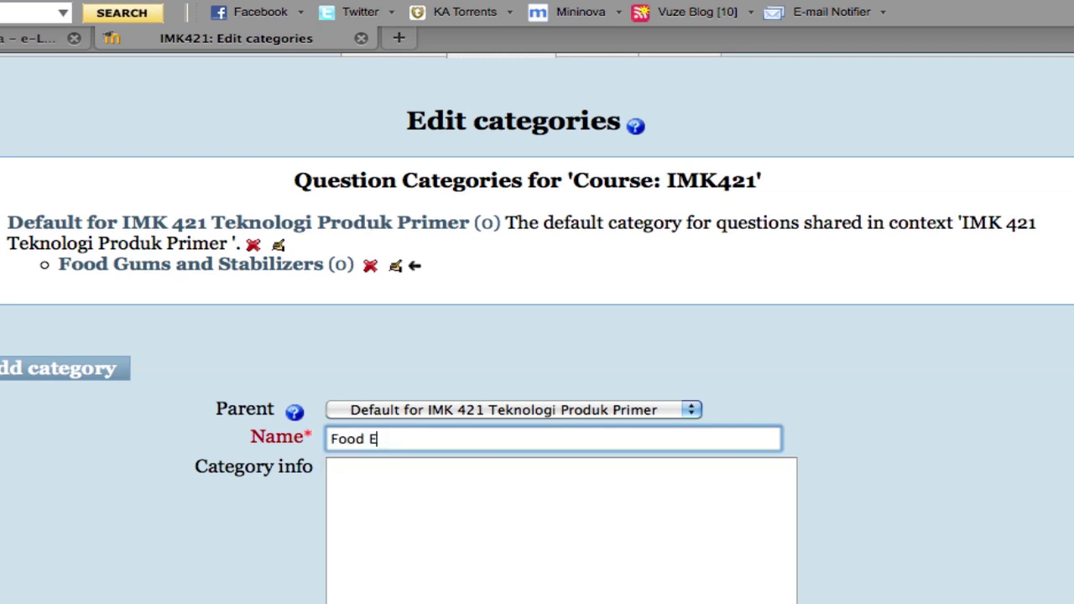
{"action": "type", "text": "mulsifiers"}
{"action": "scroll", "coordinate": [523, 494], "scroll_direction": "down", "scroll_amount": 2}
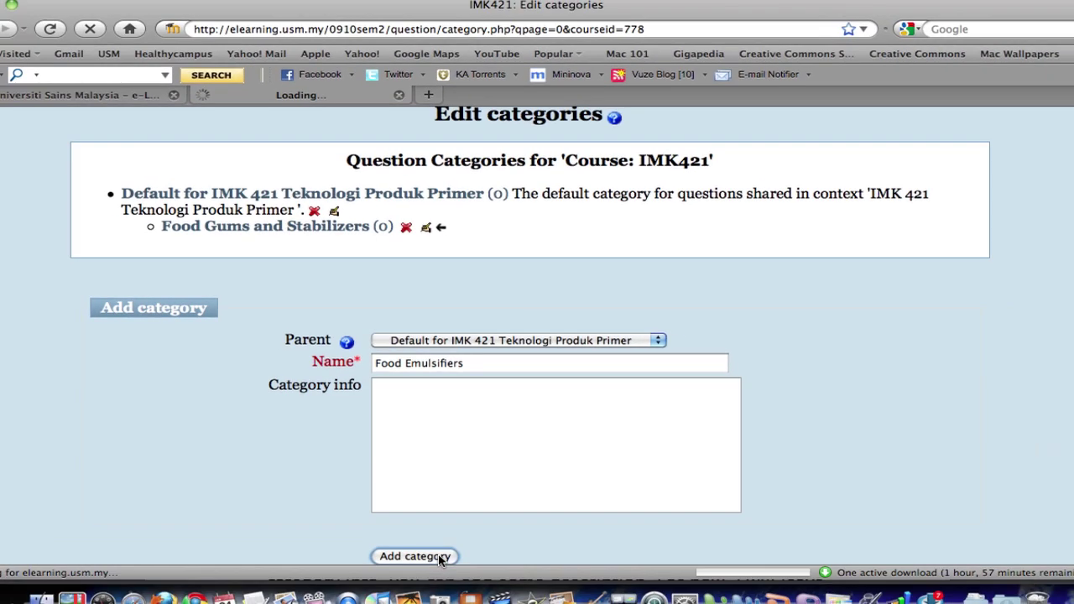
{"action": "left_click", "coordinate": [419, 601]}
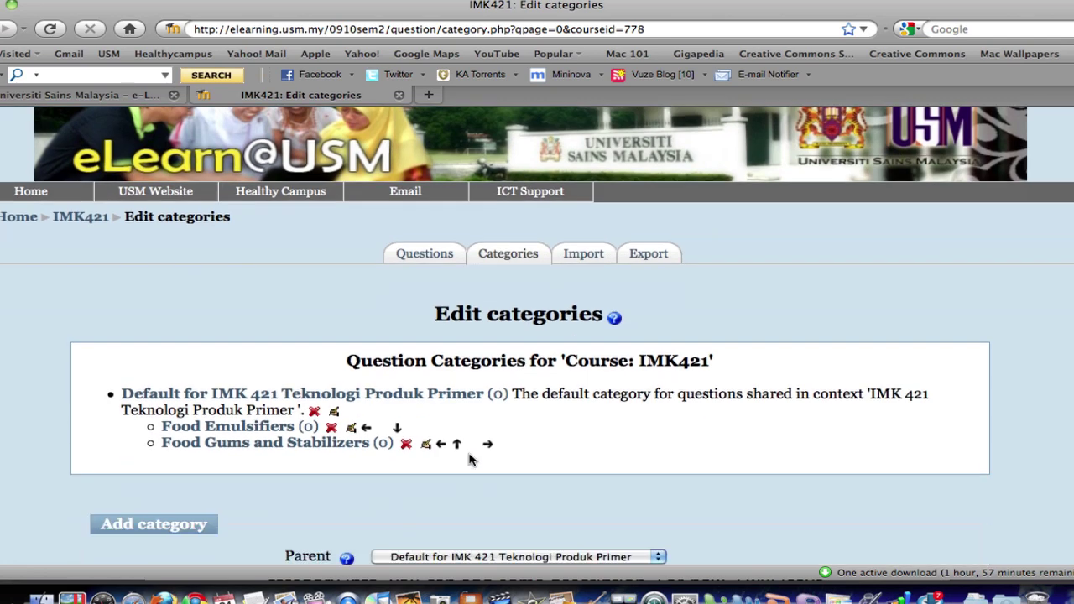
Step: Create a 'Food Flavorings' category under the IMK 421 default category
{"action": "scroll", "coordinate": [470, 457], "scroll_direction": "down", "scroll_amount": 5}
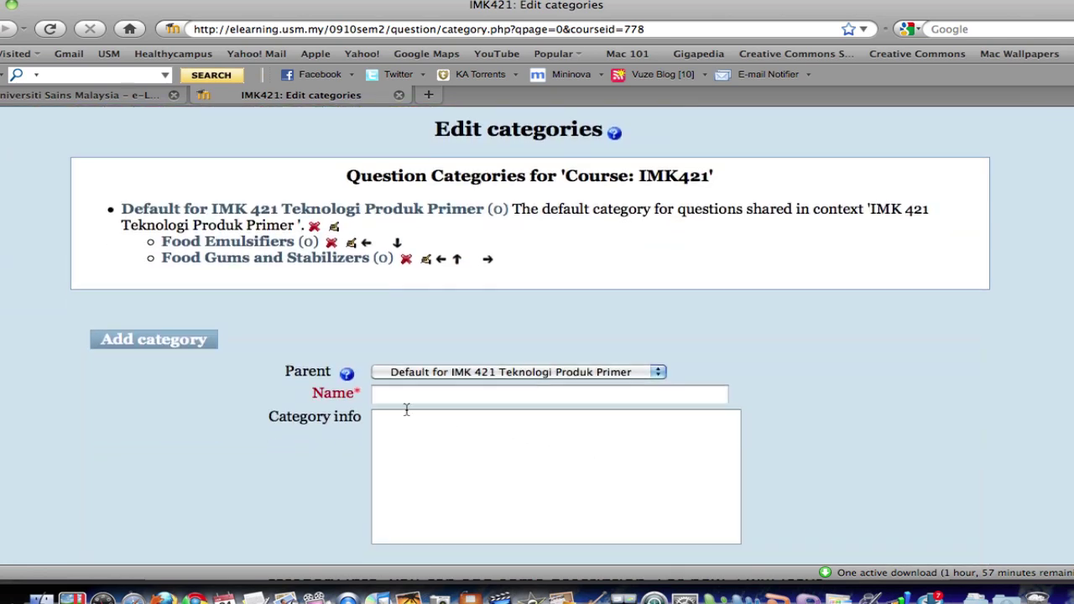
{"action": "left_click", "coordinate": [398, 394]}
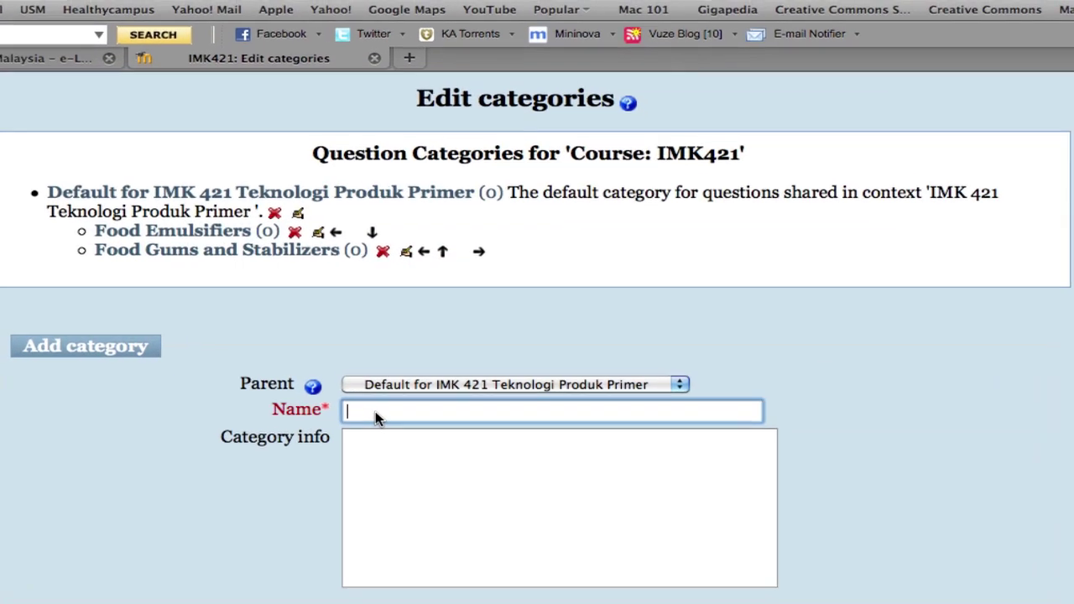
{"action": "type", "text": "F"}
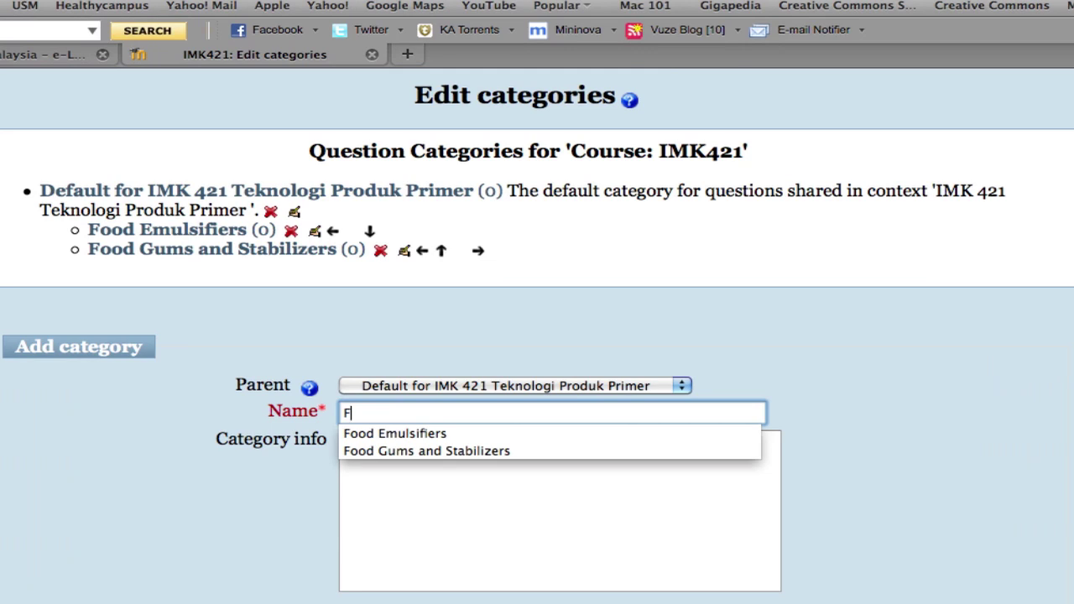
{"action": "type", "text": "ood Fla"}
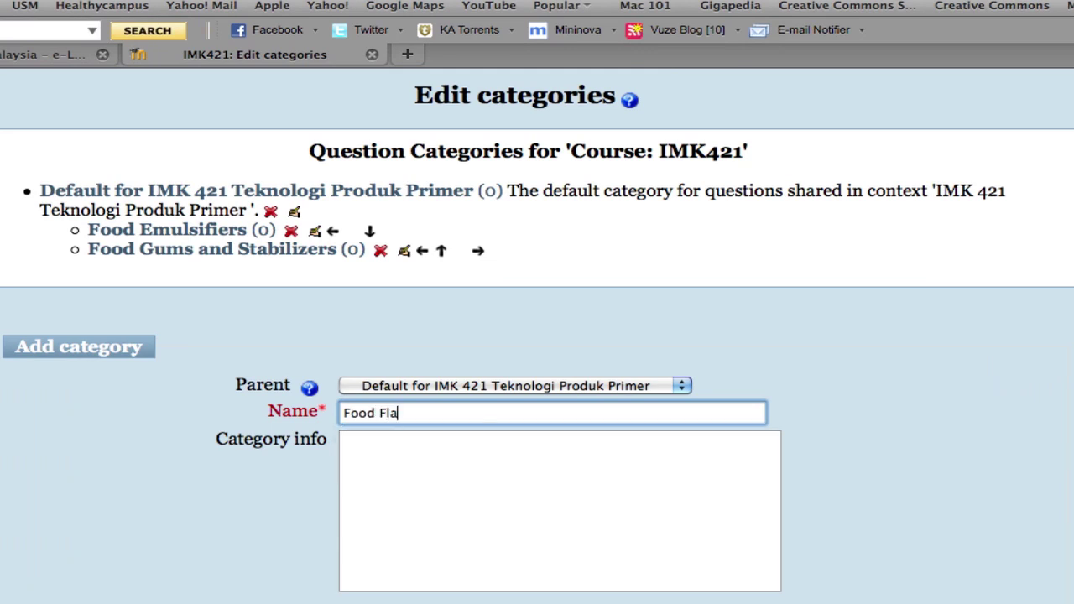
{"action": "type", "text": "vorings"}
{"action": "scroll", "coordinate": [445, 435], "scroll_direction": "down", "scroll_amount": 3}
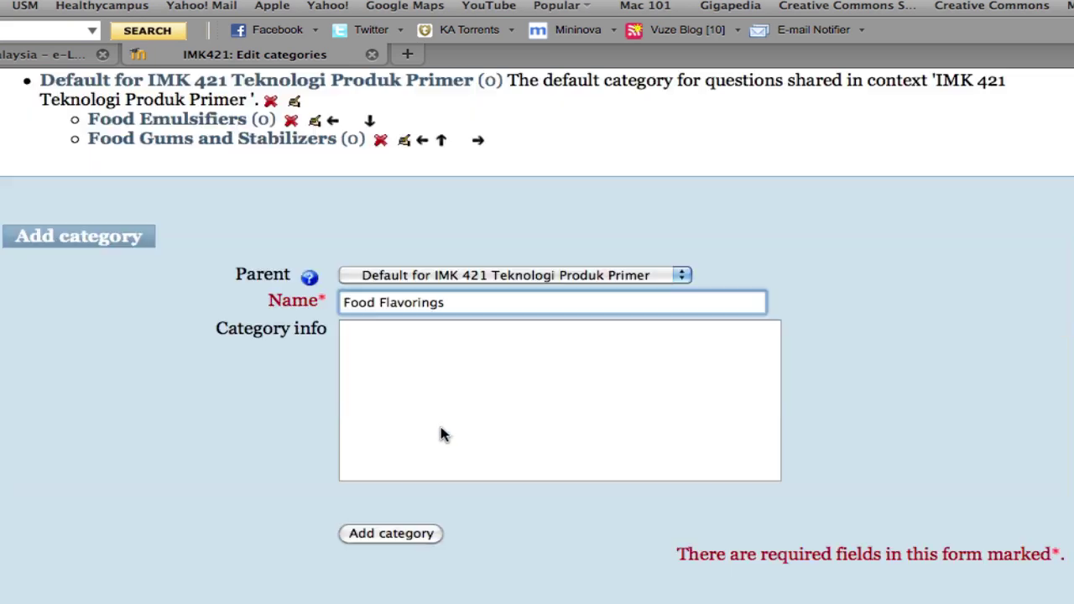
{"action": "left_click", "coordinate": [401, 532]}
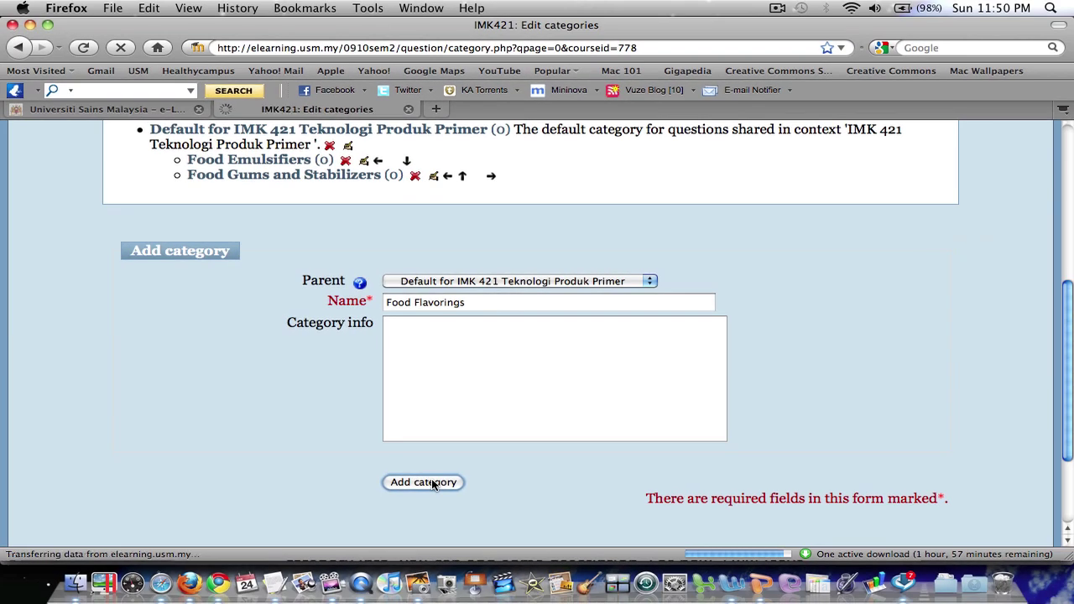
{"action": "scroll", "coordinate": [450, 397], "scroll_direction": "down", "scroll_amount": 5}
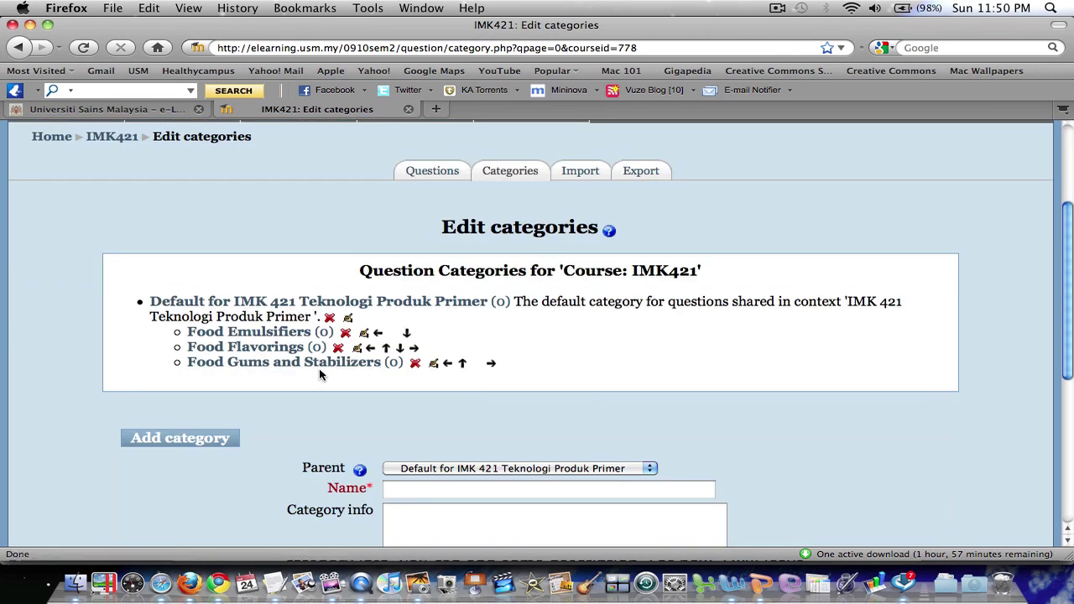
{"action": "scroll", "coordinate": [439, 381], "scroll_direction": "down", "scroll_amount": 3}
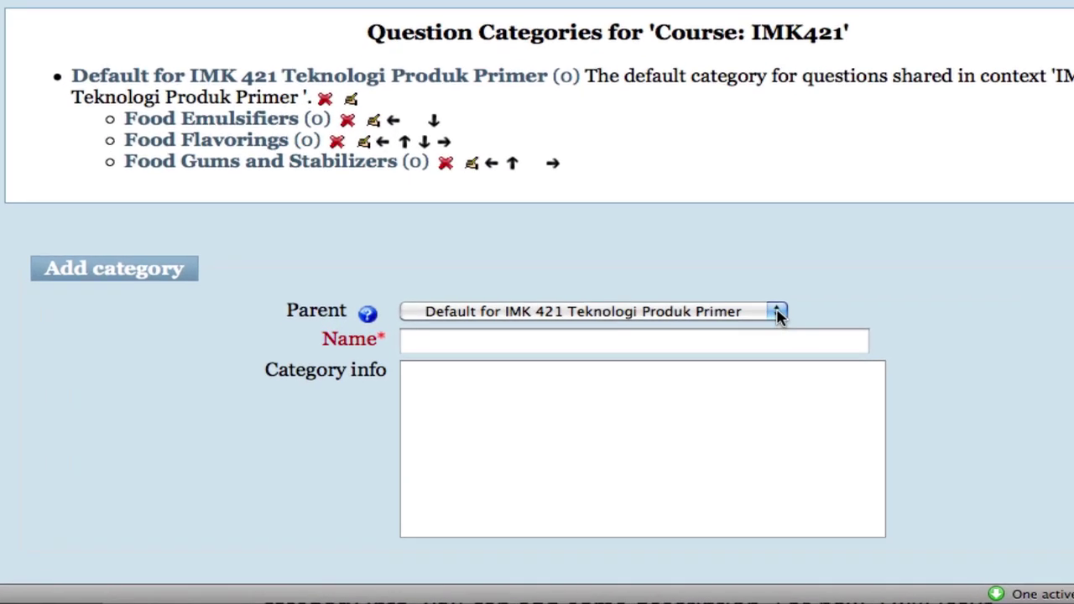
{"action": "left_click", "coordinate": [650, 354]}
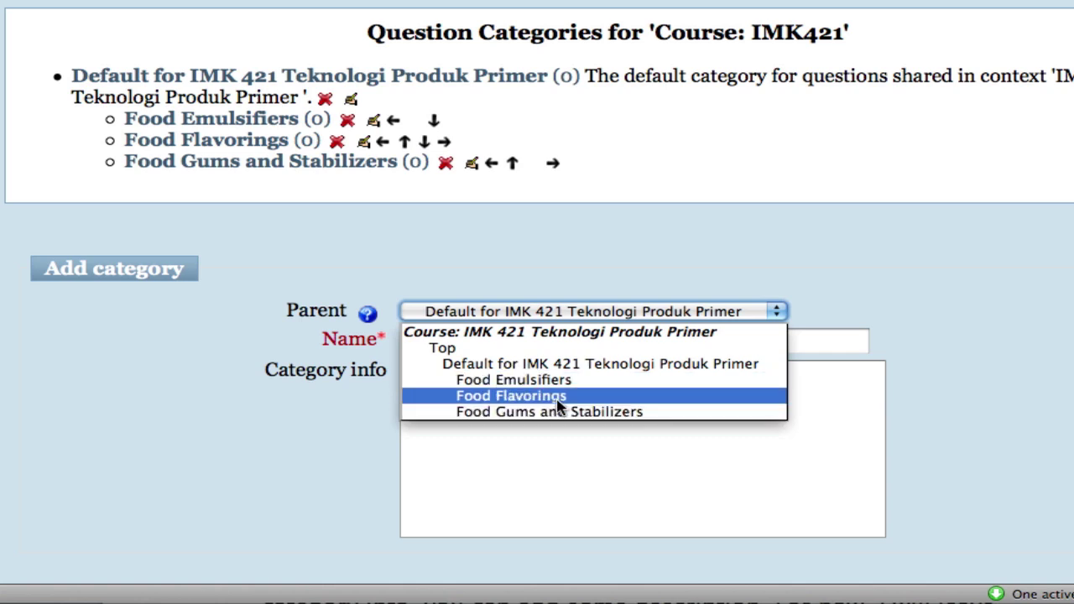
{"action": "left_click", "coordinate": [947, 382]}
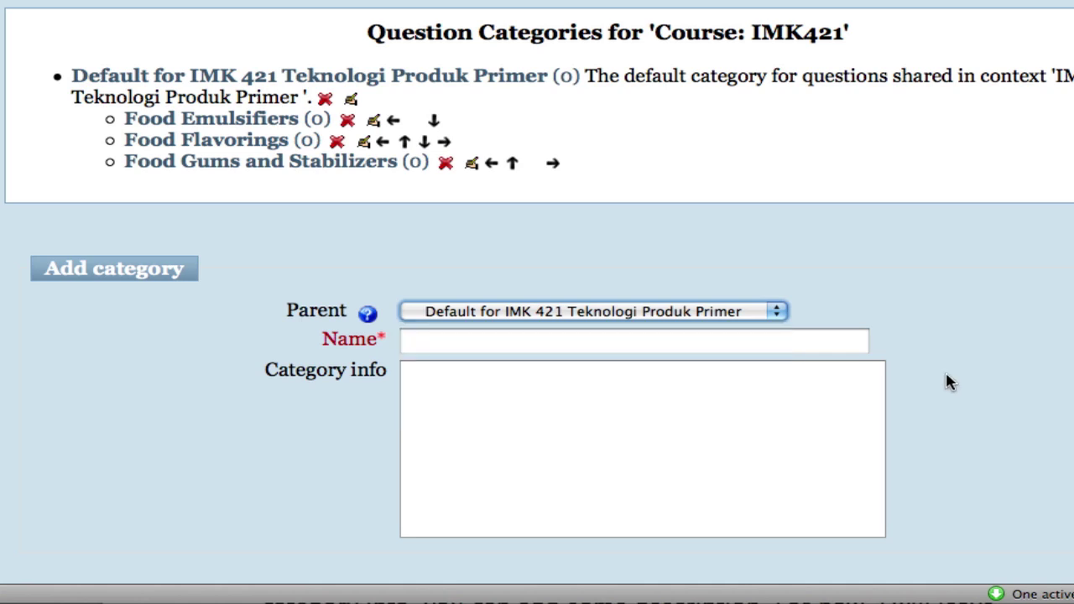
{"action": "scroll", "coordinate": [875, 408], "scroll_direction": "up", "scroll_amount": 3}
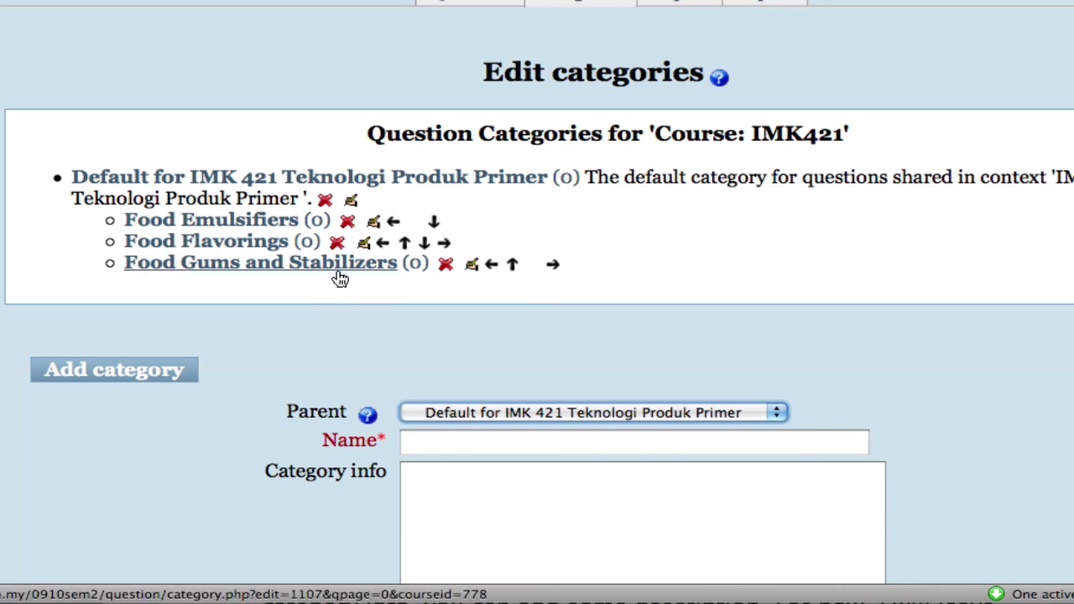
Step: Move Food Gums and Stabilizers up two places to the top of the category list
{"action": "left_click", "coordinate": [513, 269]}
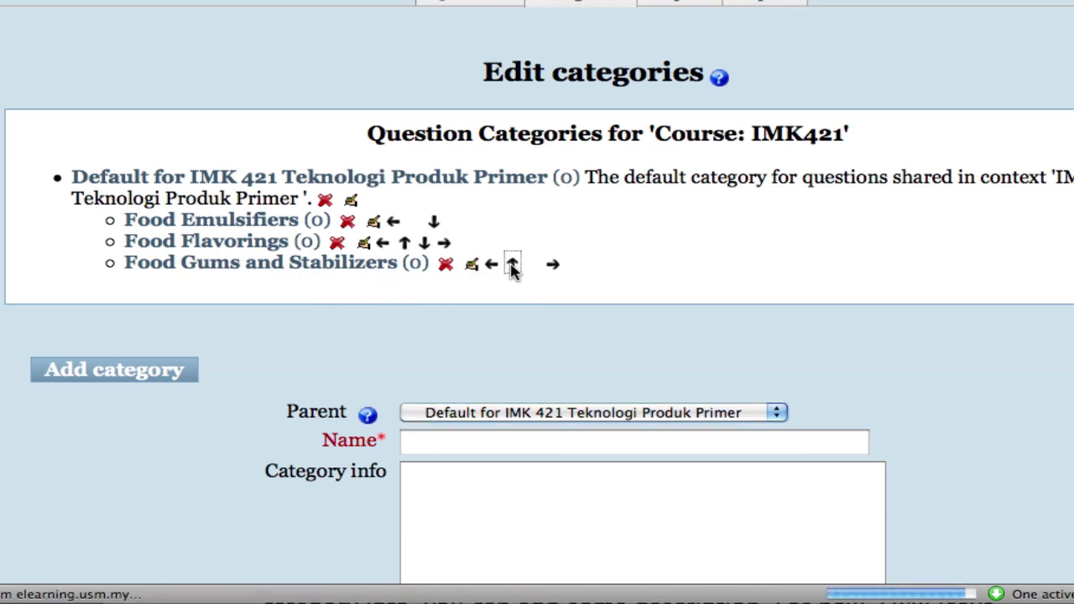
{"action": "scroll", "coordinate": [485, 335], "scroll_direction": "down", "scroll_amount": 3}
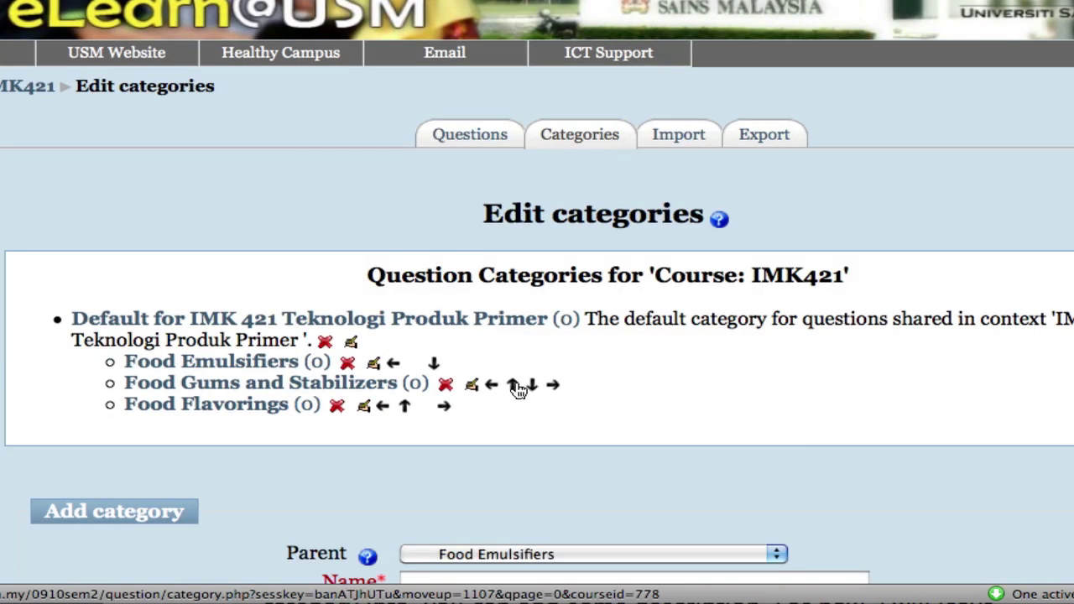
{"action": "left_click", "coordinate": [512, 383]}
{"action": "scroll", "coordinate": [372, 413], "scroll_direction": "down", "scroll_amount": 3}
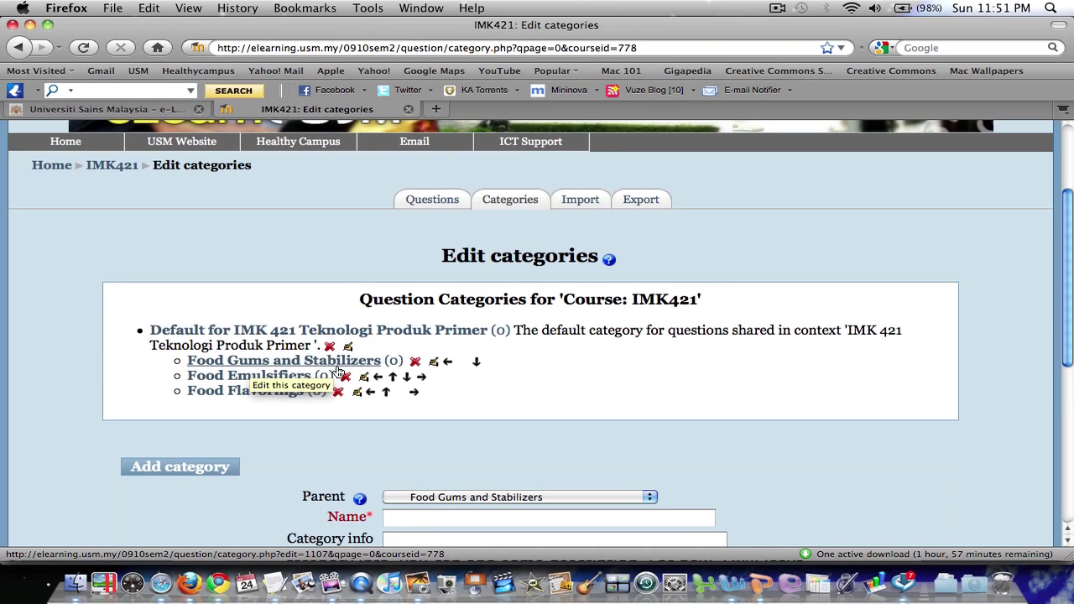
{"action": "scroll", "coordinate": [338, 336], "scroll_direction": "down", "scroll_amount": 1}
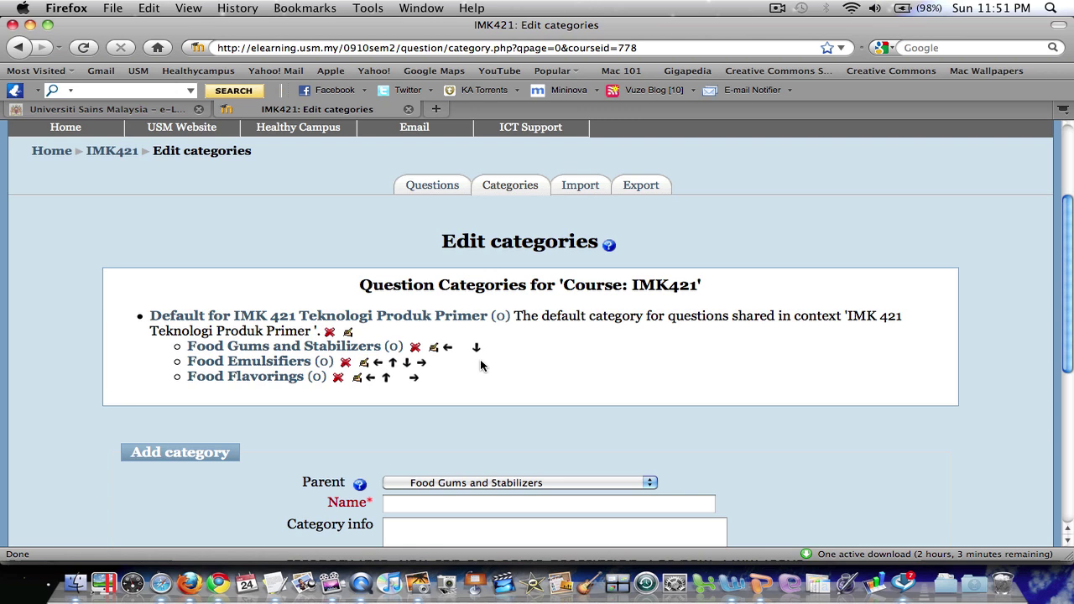
Step: Open the course's question bank on the Questions tab
{"action": "scroll", "coordinate": [480, 359], "scroll_direction": "up", "scroll_amount": 2}
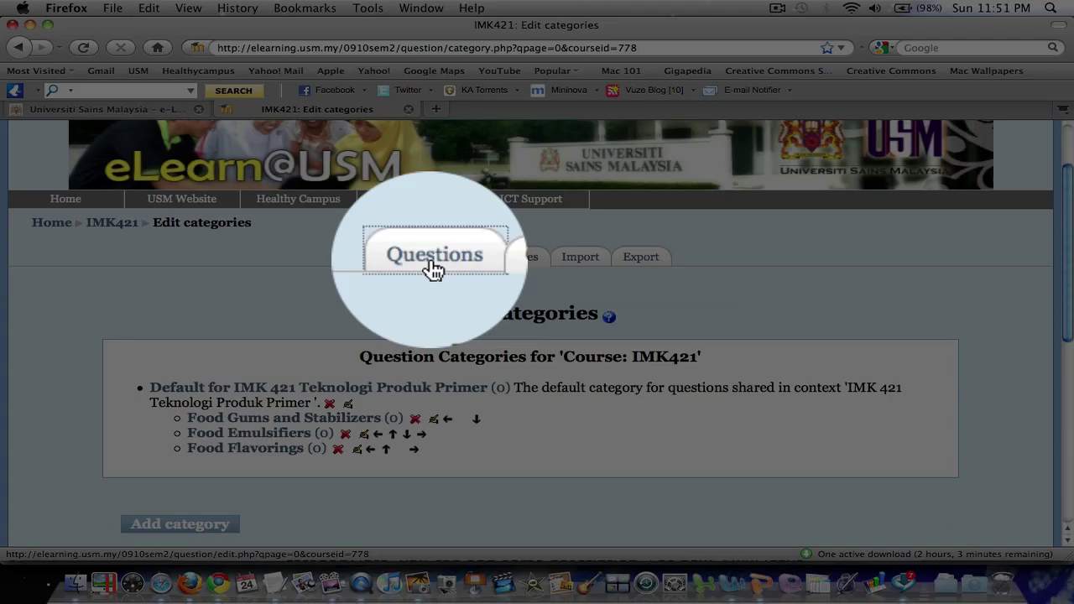
{"action": "left_click", "coordinate": [433, 267]}
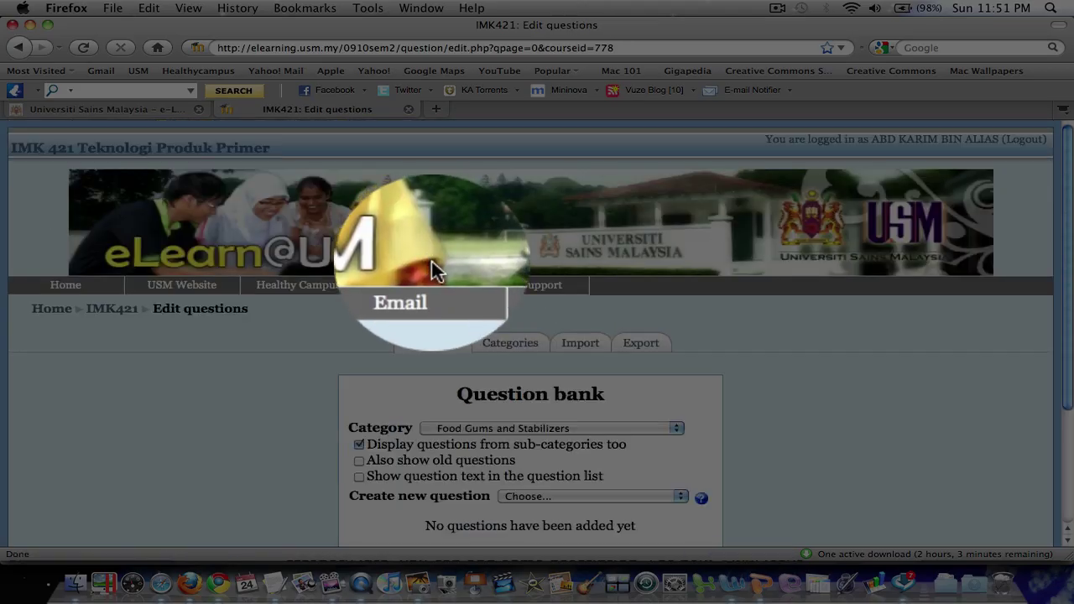
{"action": "scroll", "coordinate": [401, 344], "scroll_direction": "down", "scroll_amount": 2}
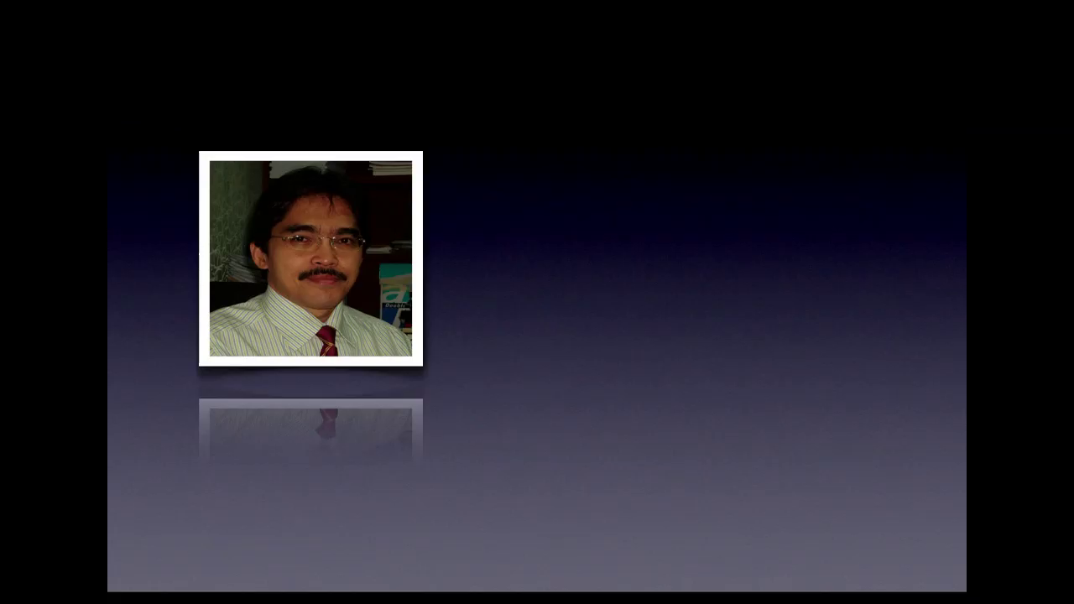